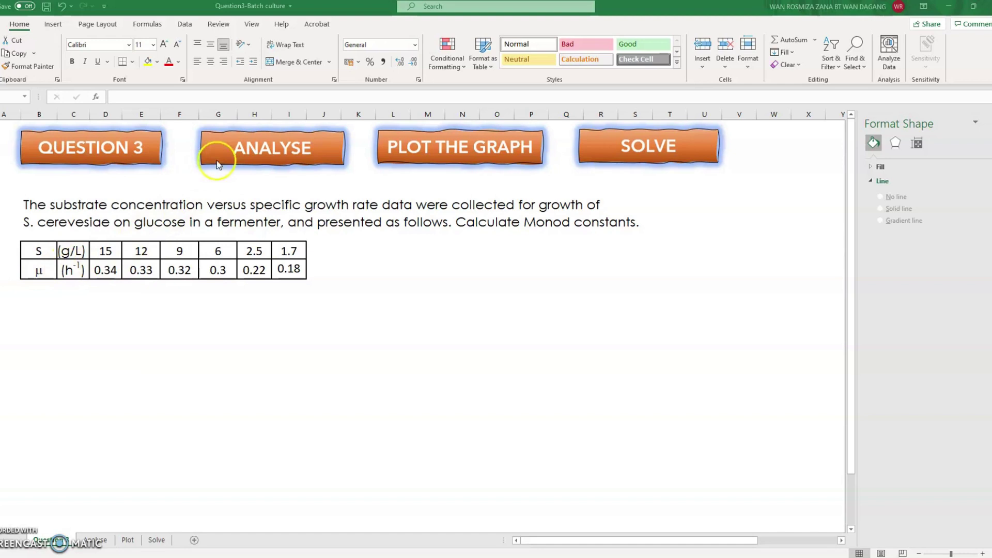
Read through the Analyse sheet's Monod equation, growth curve and linearised 1/μ versus 1/S plot
left_click(263, 150)
scroll(170, 273, "down", 2)
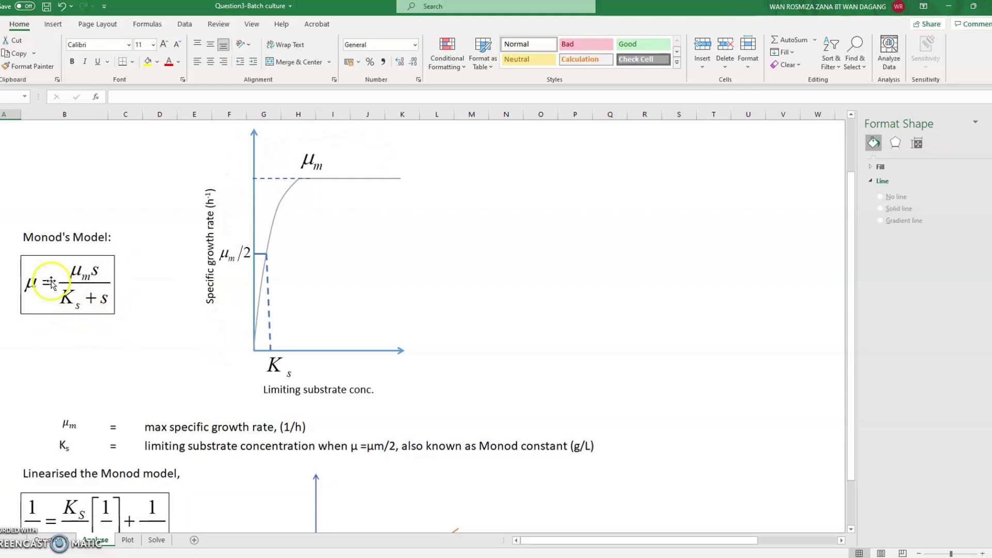
scroll(73, 310, "down", 3)
scroll(74, 310, "down", 2)
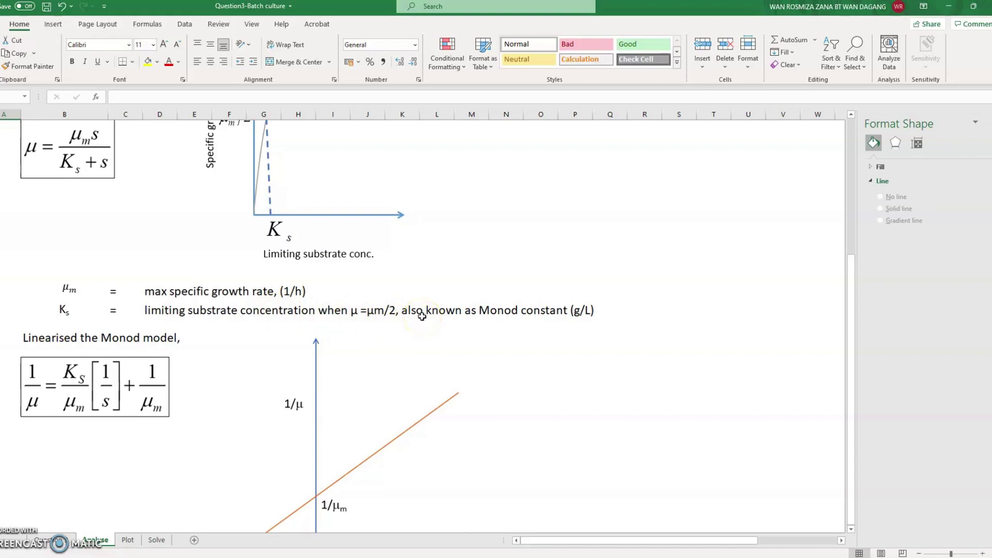
scroll(423, 316, "down", 4)
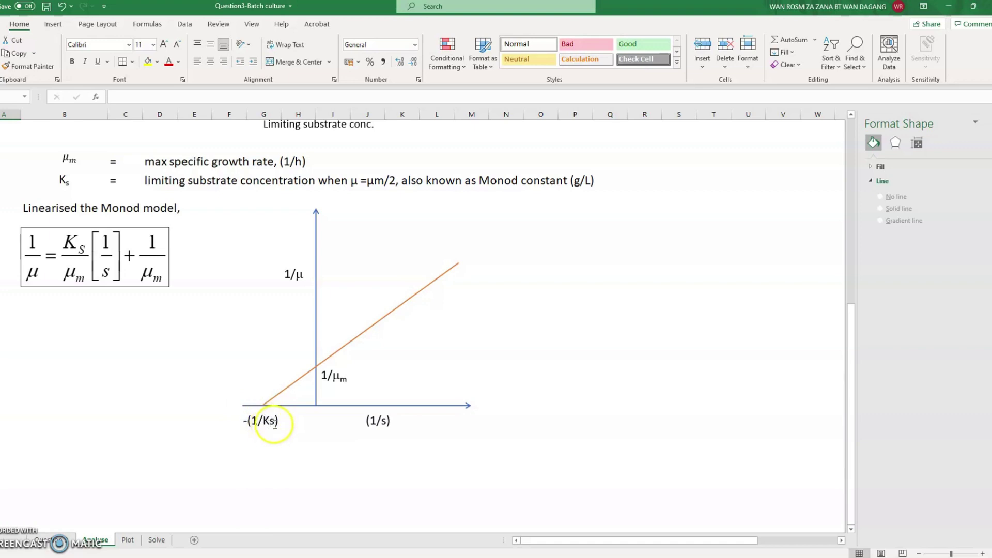
scroll(581, 395, "up", 10)
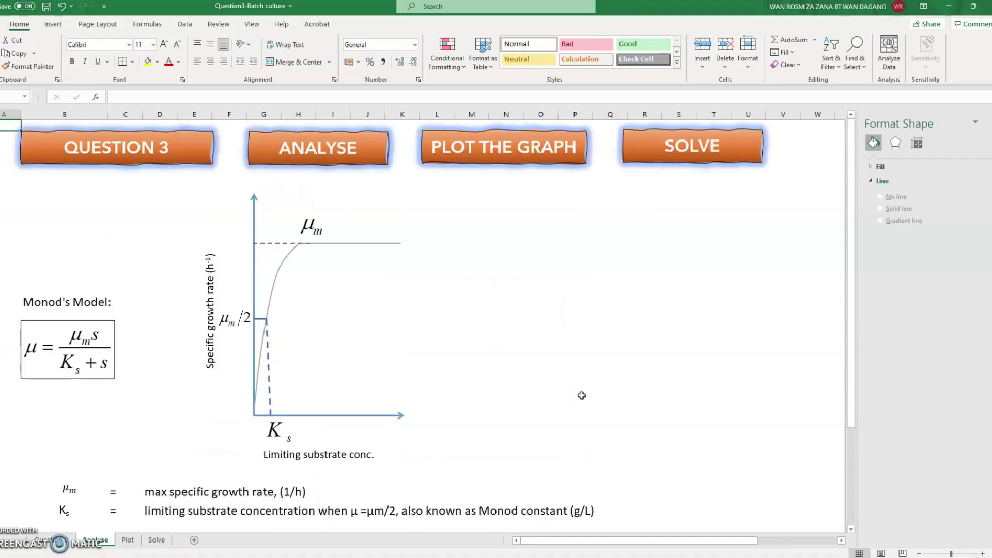
On the Plot sheet, fill the 1/S column with =1/B8 copied down (0.07 to 0.59)
left_click(518, 148)
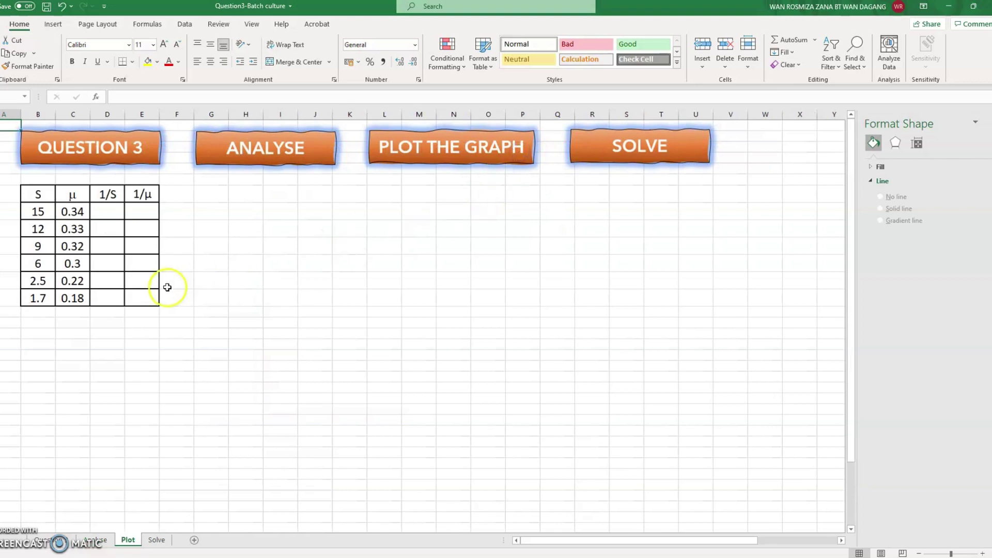
left_click(110, 211)
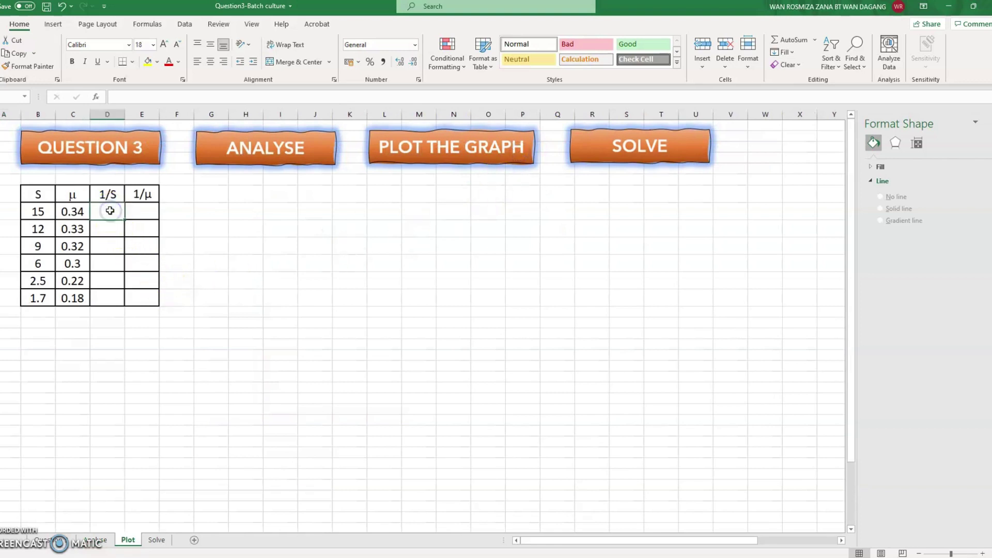
type("=")
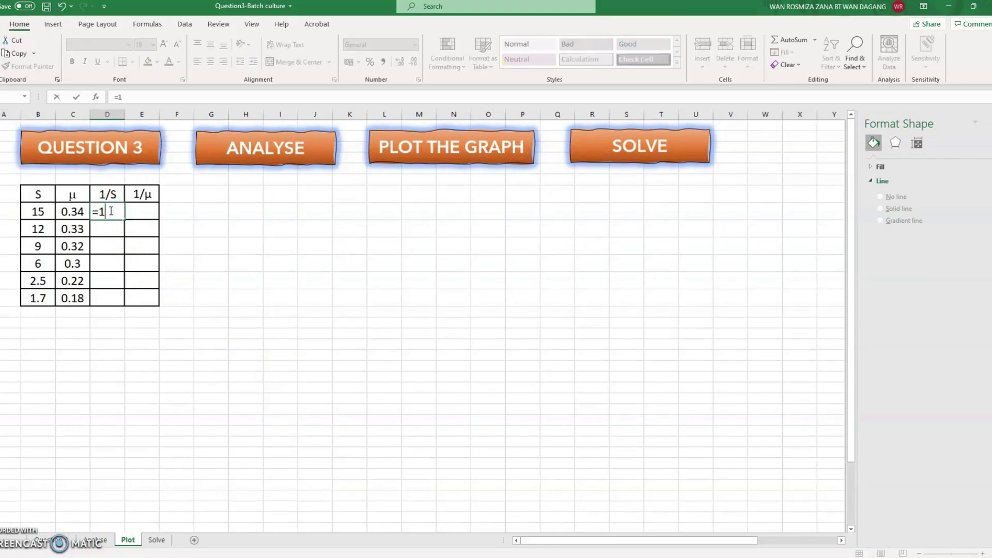
type("1/")
left_click(43, 211)
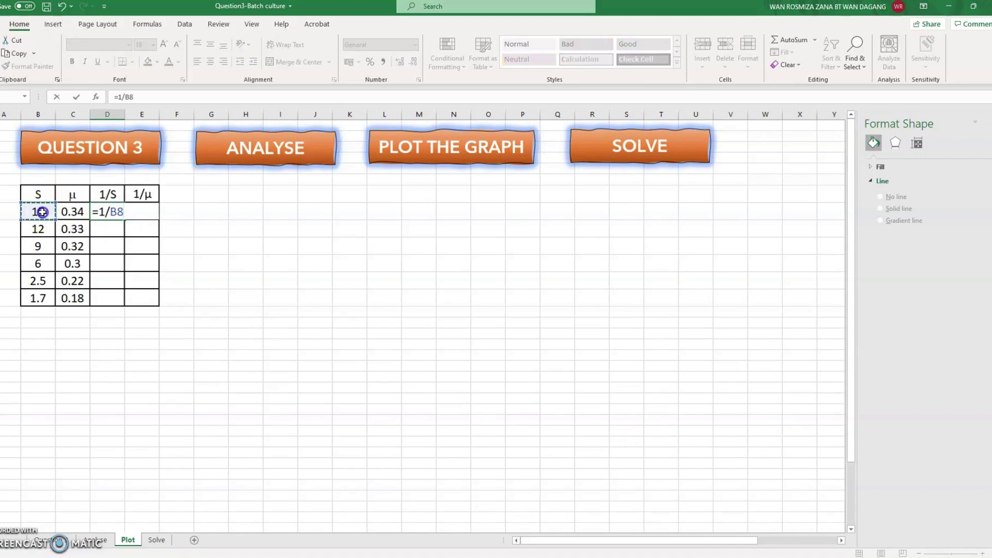
key("Return")
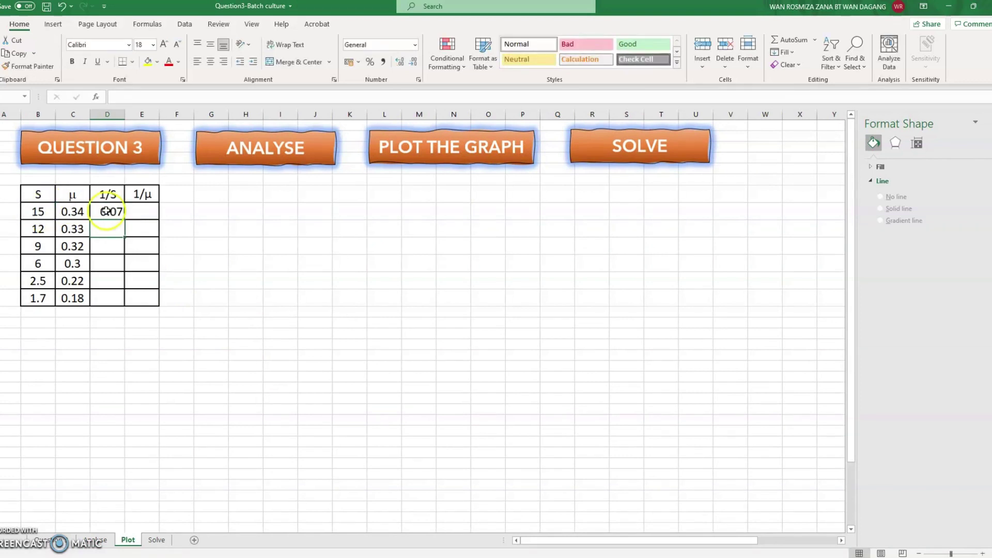
left_click(107, 210)
double_click(123, 220)
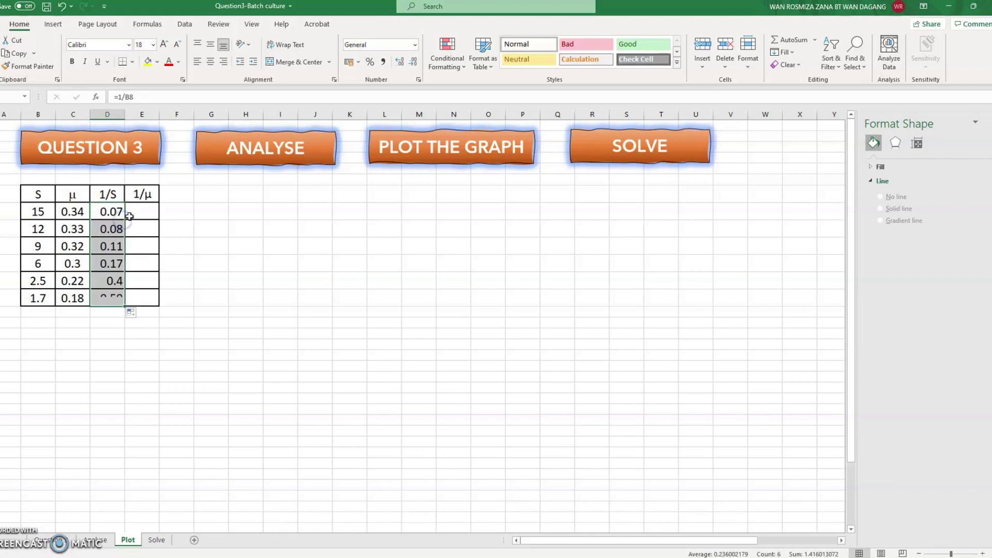
Fill the 1/μ column with =1/C8 copied down (2.94 to 5.56), then select D8:E13
left_click(141, 212)
type("=")
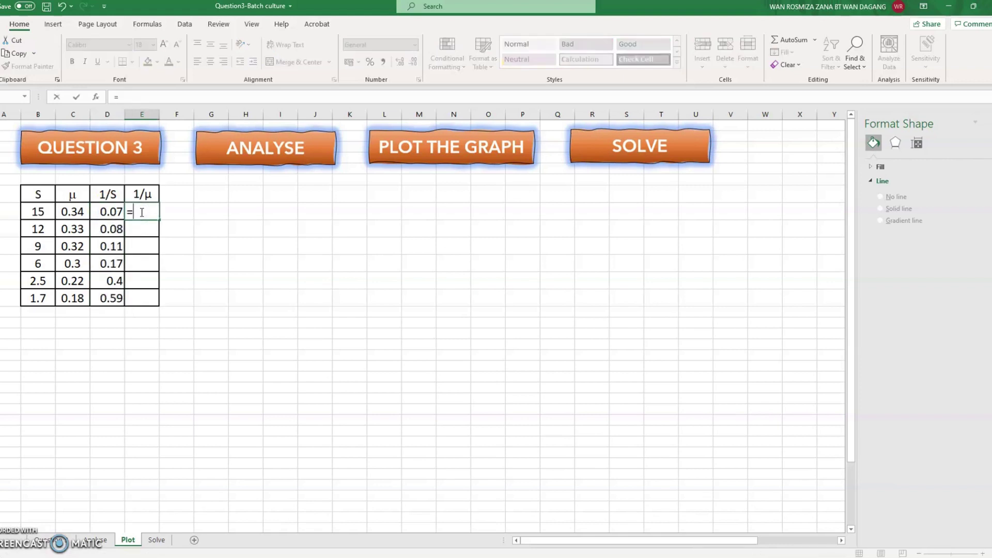
type("1/")
left_click(78, 212)
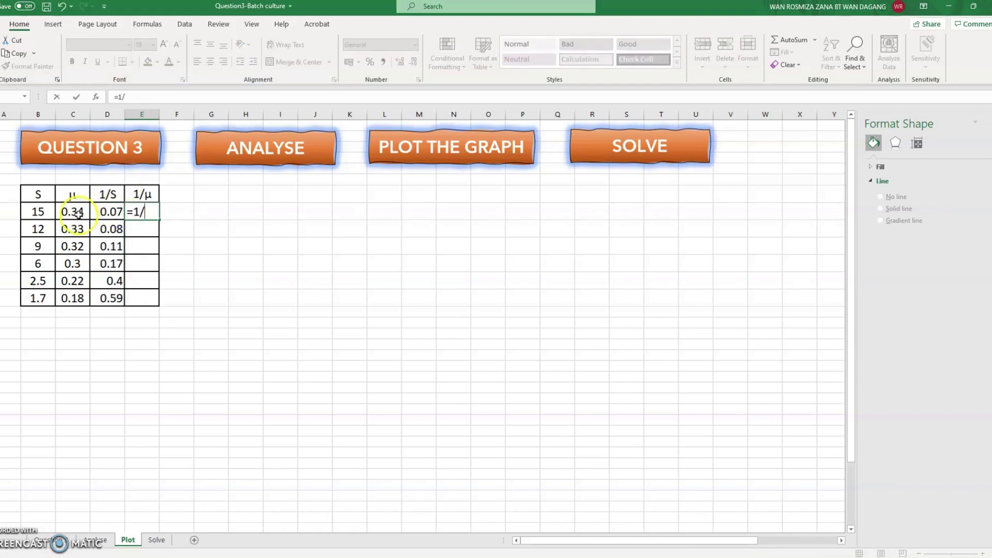
key("Return")
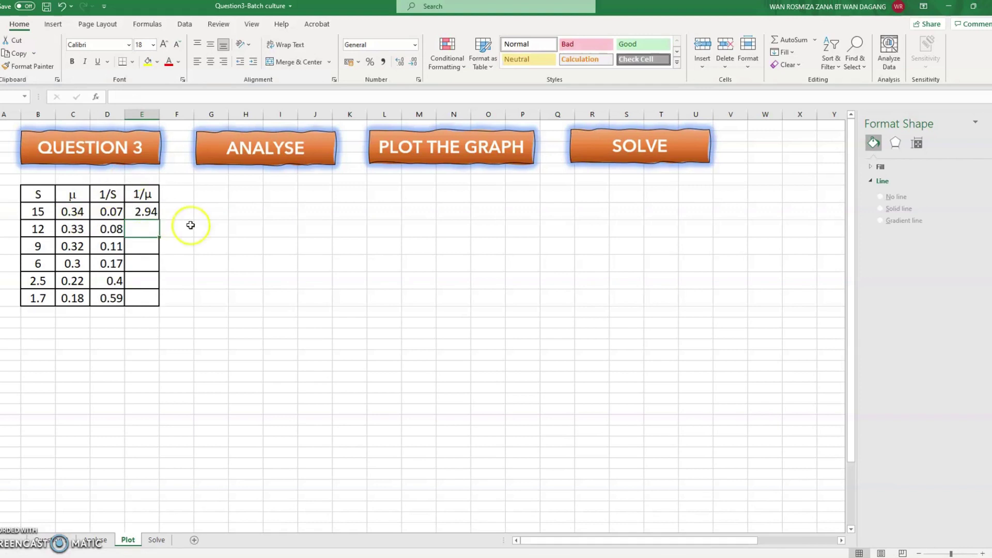
left_click(153, 212)
double_click(158, 219)
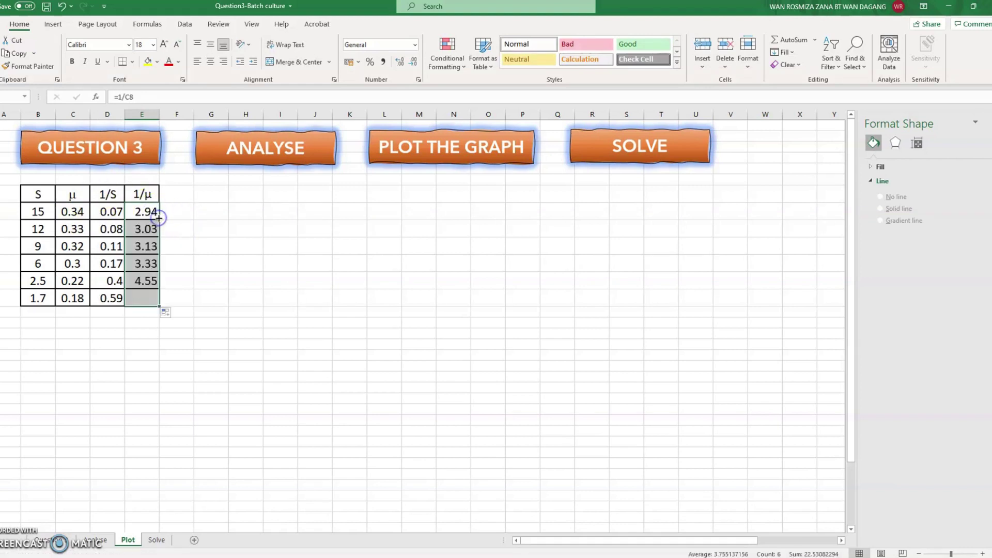
left_click_drag(110, 211, 139, 296)
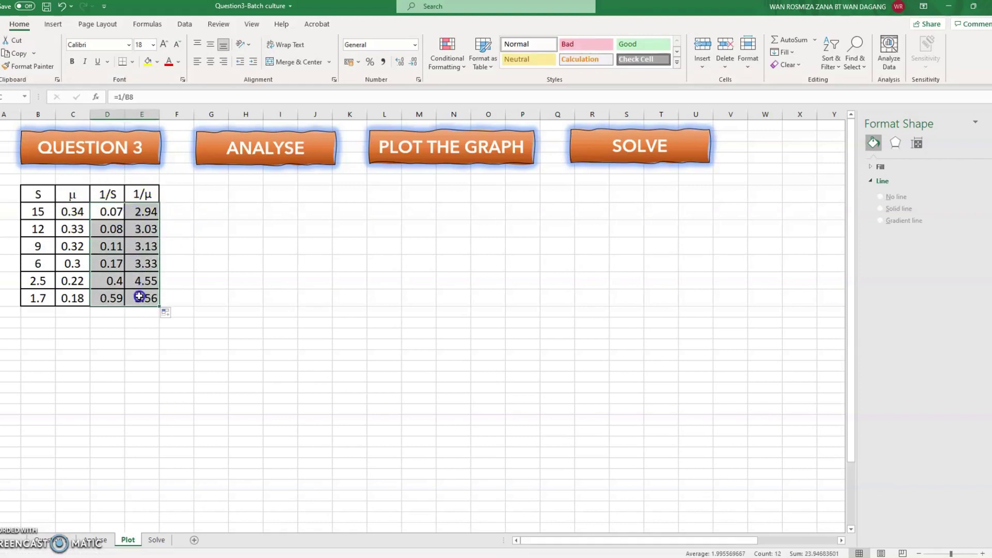
Insert a scatter chart of 1/μ against 1/S without a title, placed beside the table
left_click(53, 24)
left_click(474, 64)
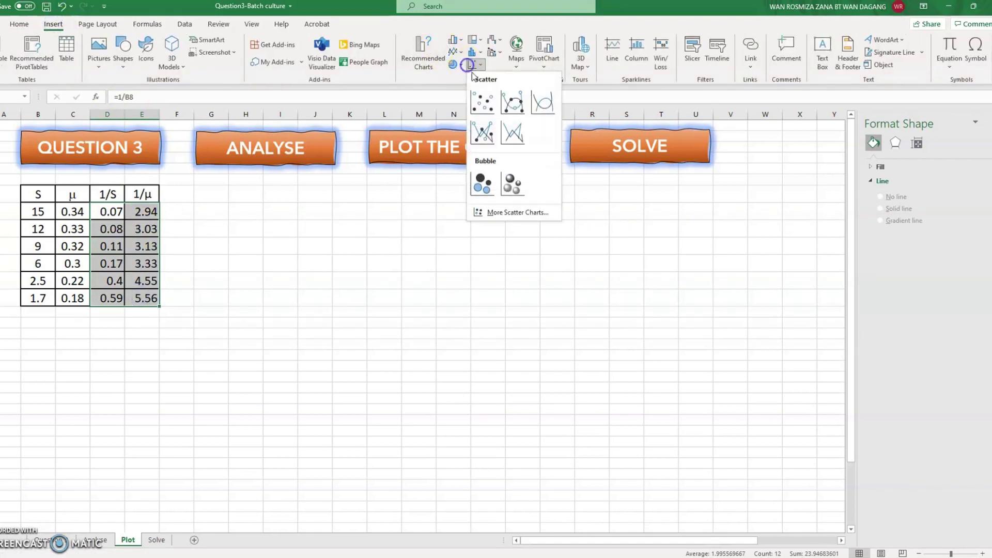
left_click(483, 99)
left_click(432, 254)
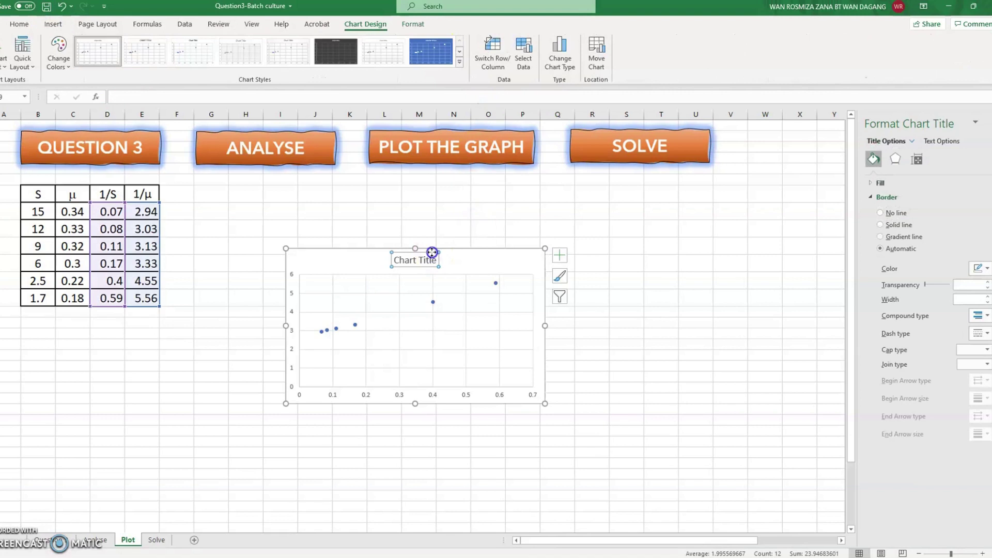
key("Delete")
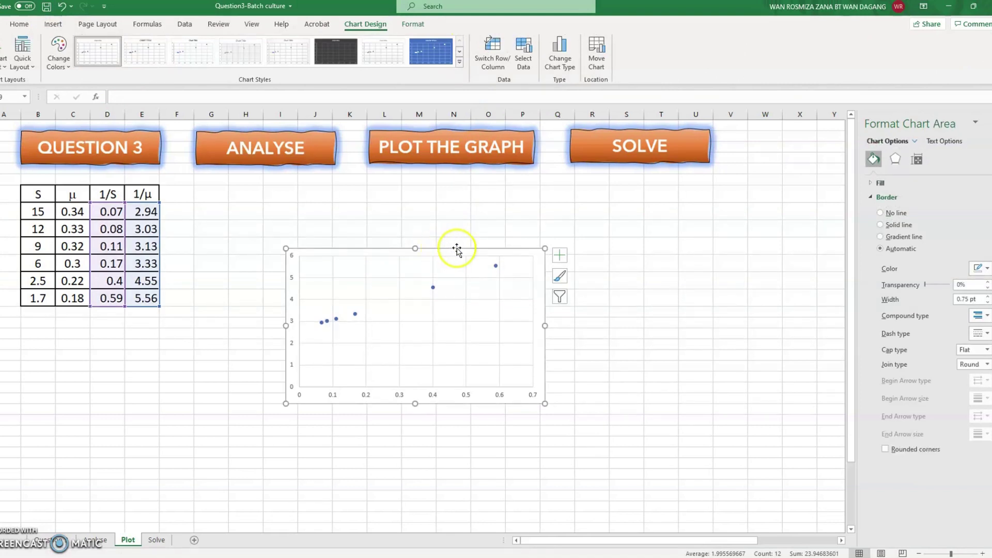
left_click_drag(454, 250, 401, 186)
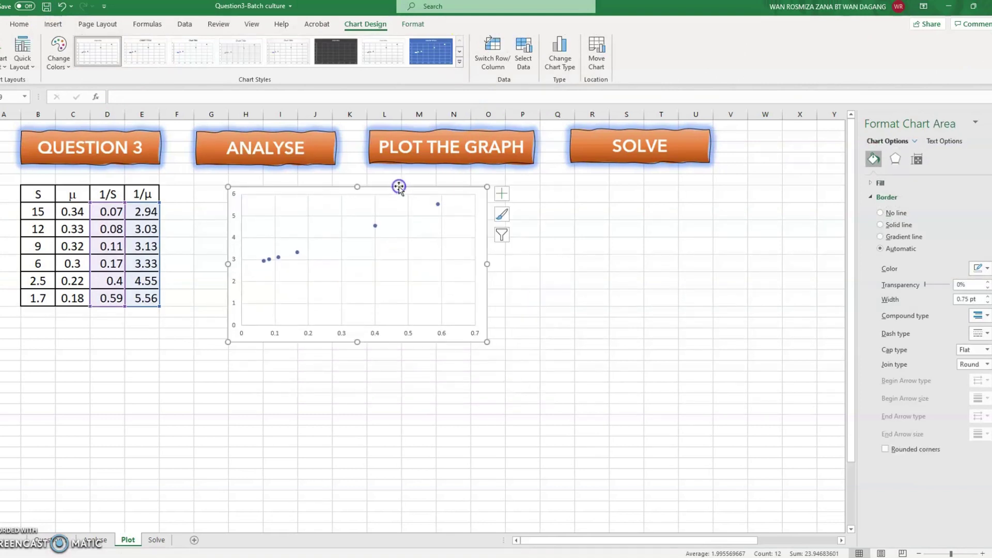
Add a linear trendline to the data series and bring up its formatting options
left_click(439, 205)
left_click(501, 195)
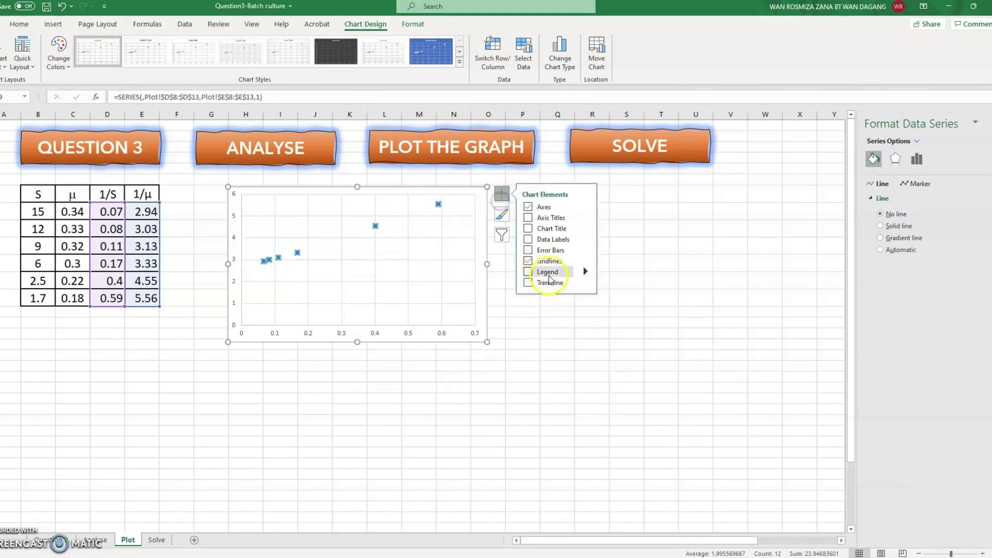
left_click(527, 283)
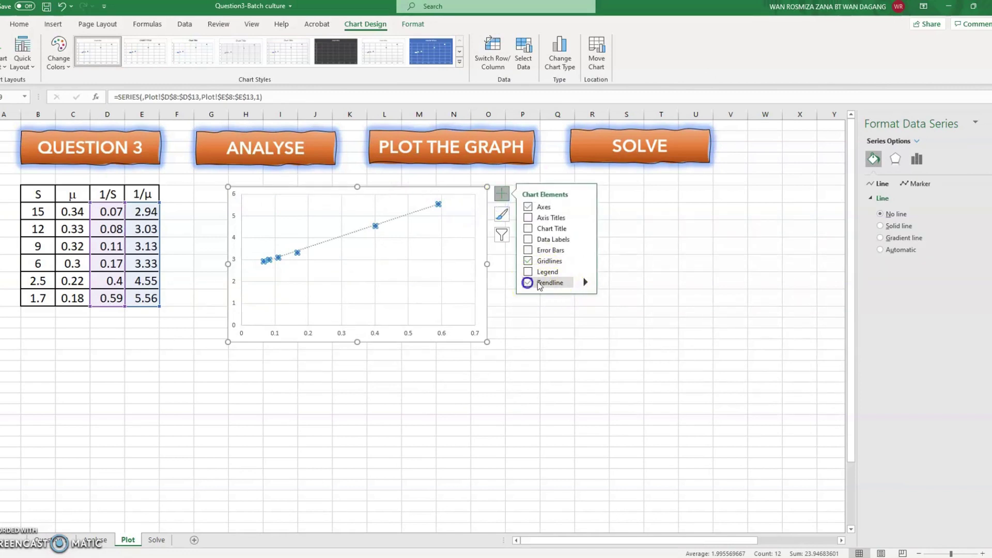
left_click(586, 282)
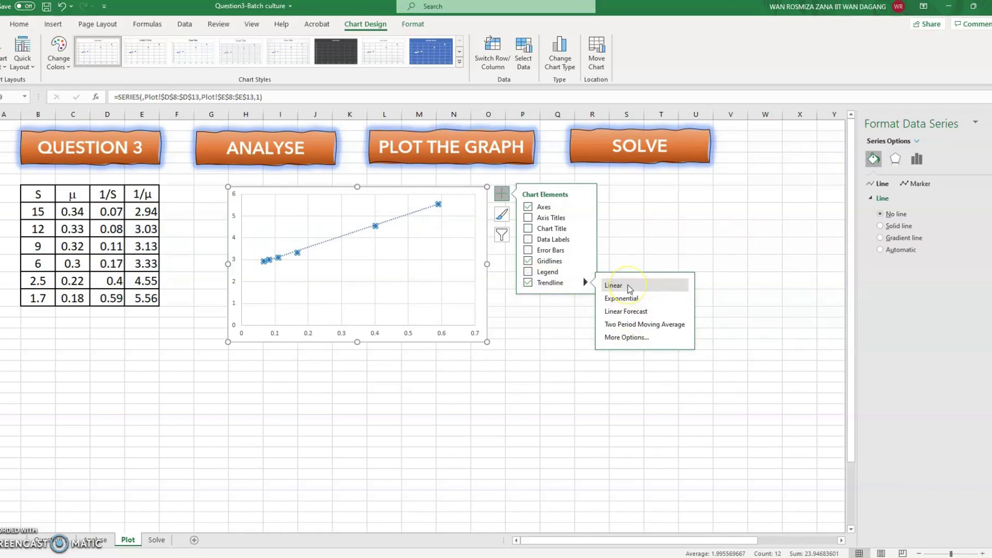
left_click(634, 338)
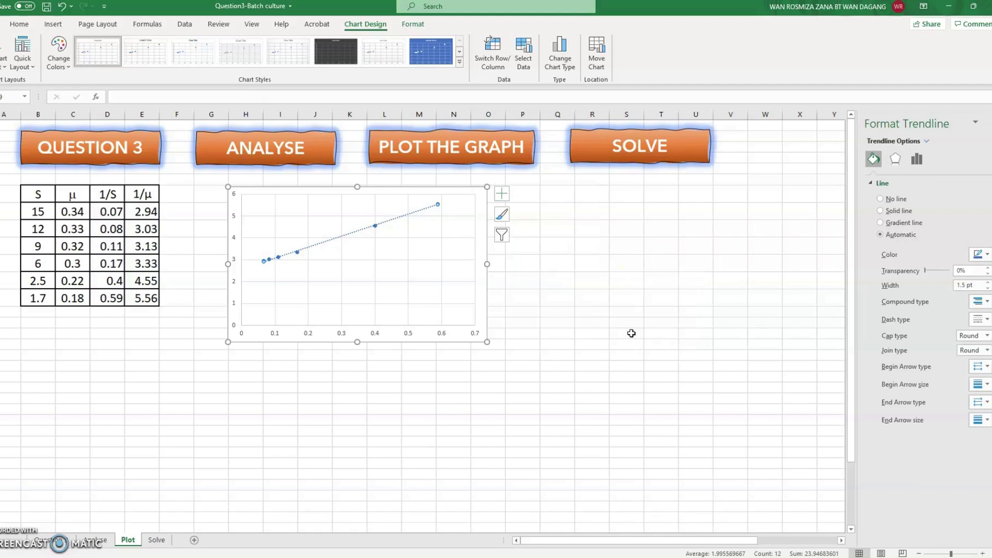
left_click(502, 194)
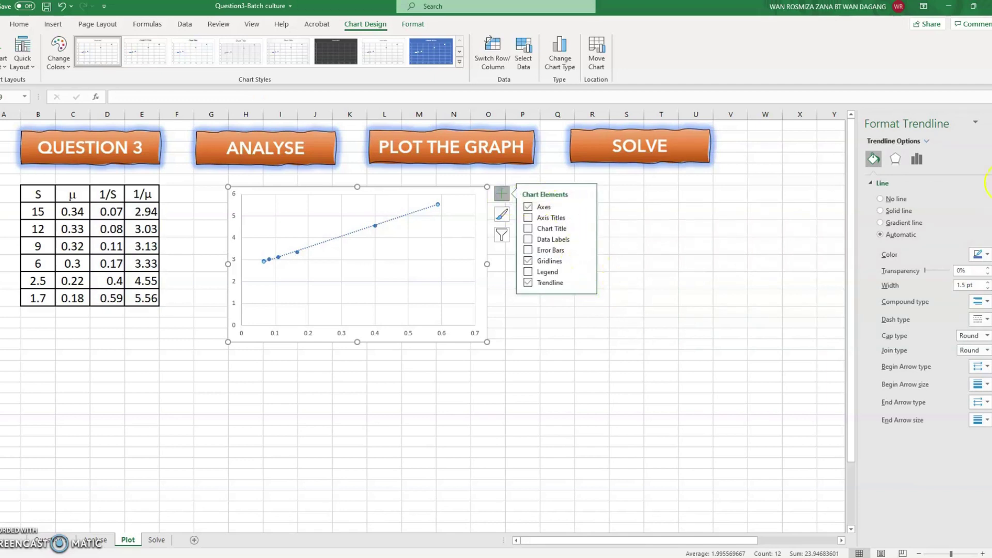
Set the trendline's Forecast Backward to 1 period so it extends past the axes
left_click(917, 160)
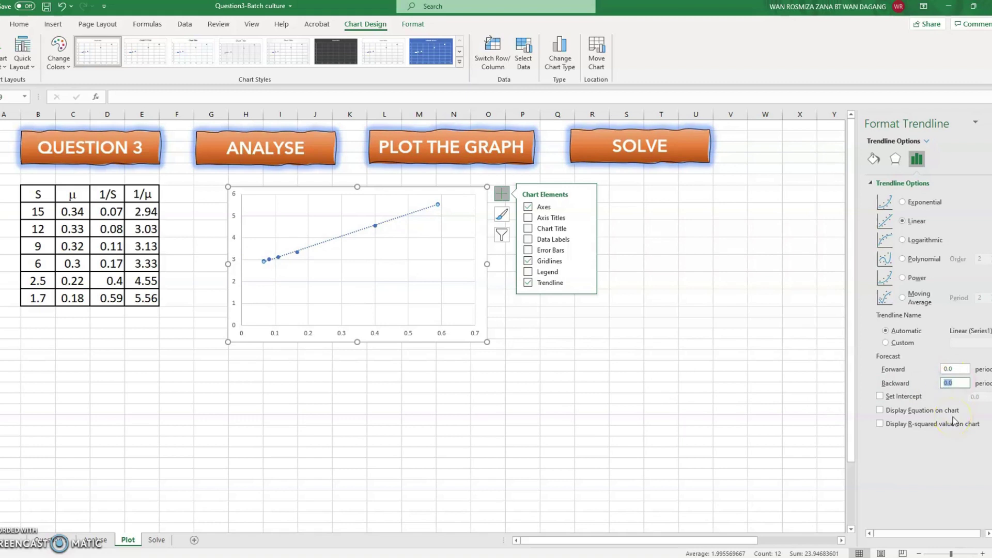
key("Return")
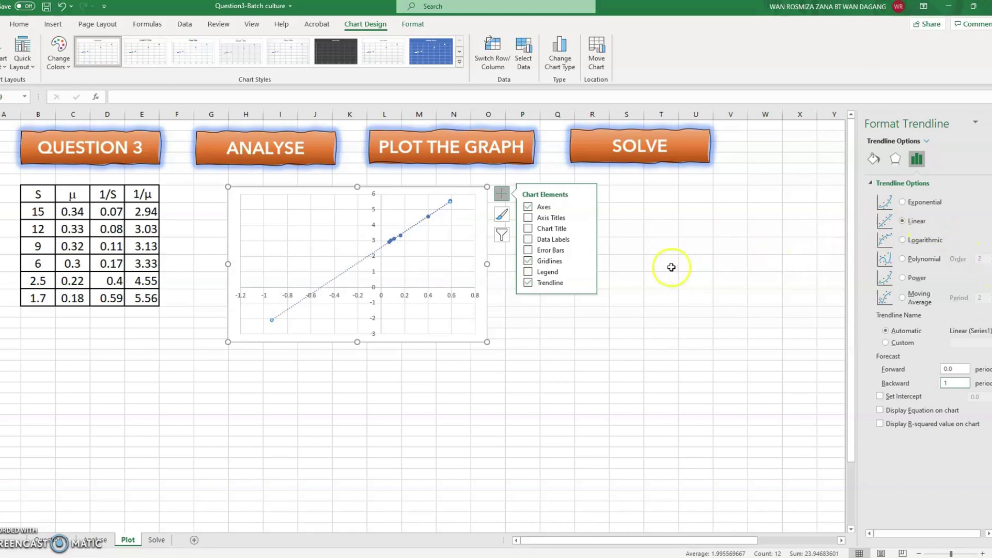
left_click(561, 332)
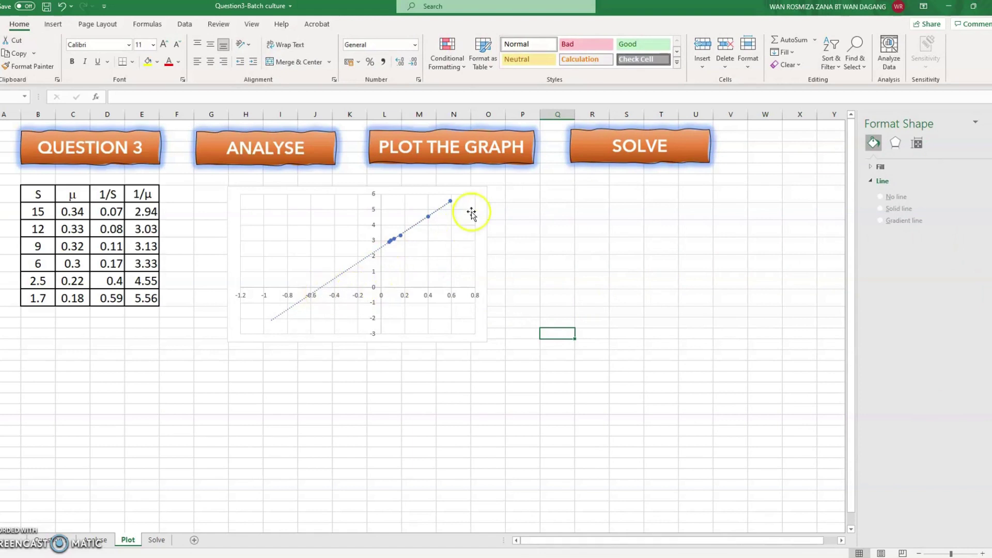
Enlarge the chart and change the trendline's backward forecast to 0.58 to end at the x-axis
left_click(484, 198)
left_click_drag(487, 342, 661, 456)
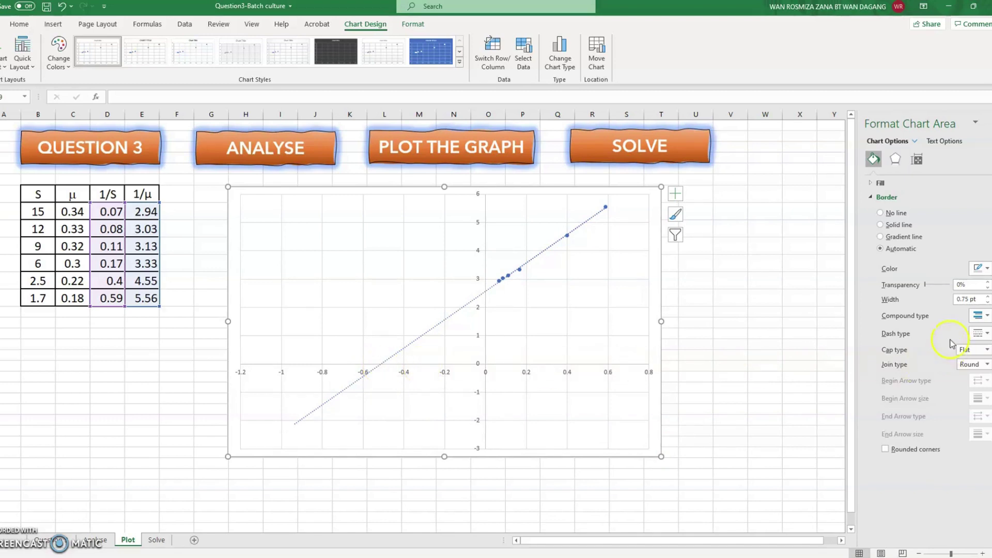
left_click(566, 236)
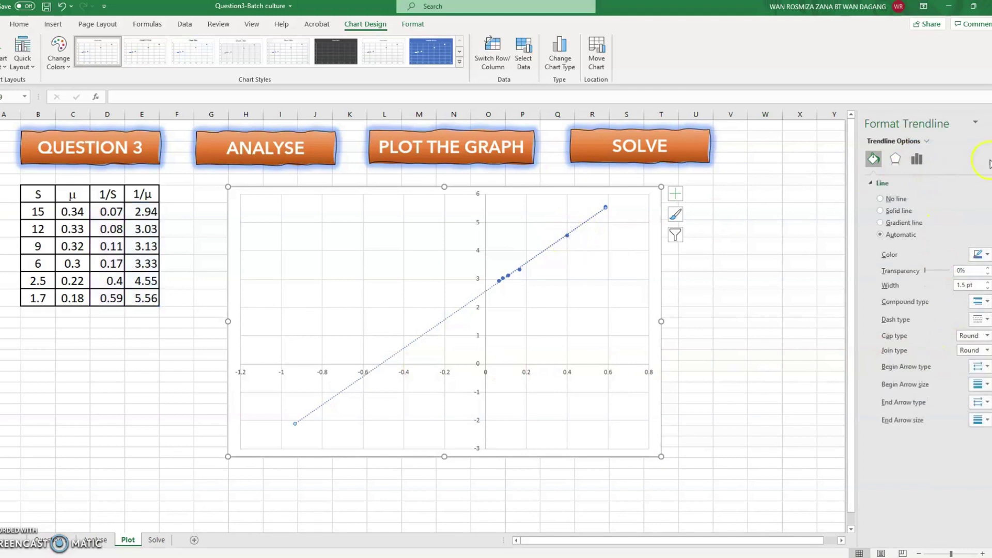
left_click(916, 160)
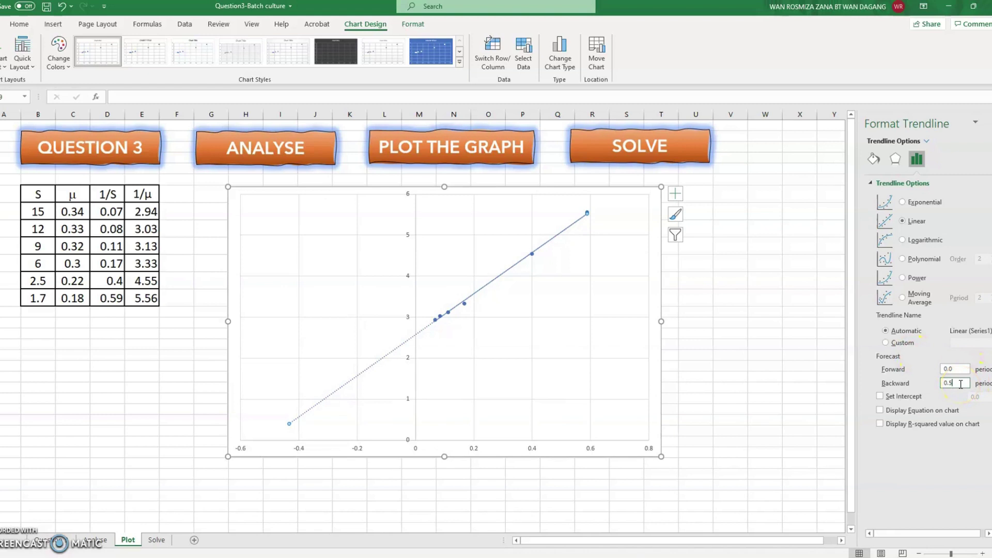
type("8")
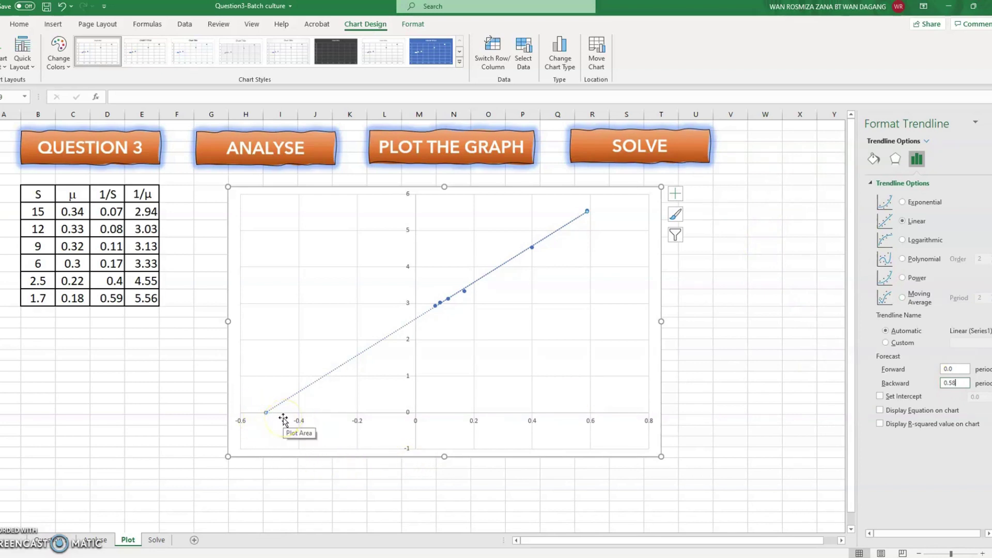
On the Solve sheet, enter 0.58 as the -1/Ks value
left_click(648, 146)
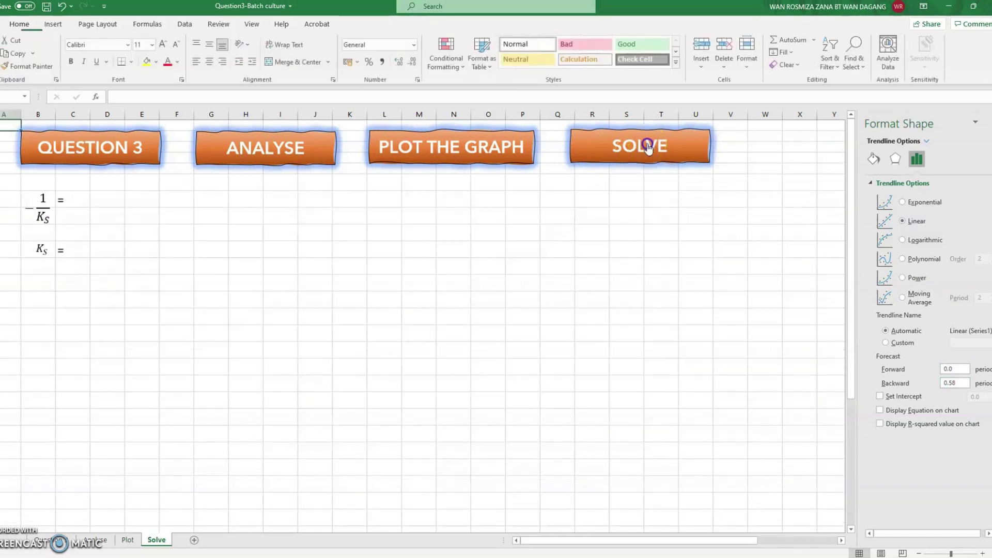
left_click(111, 202)
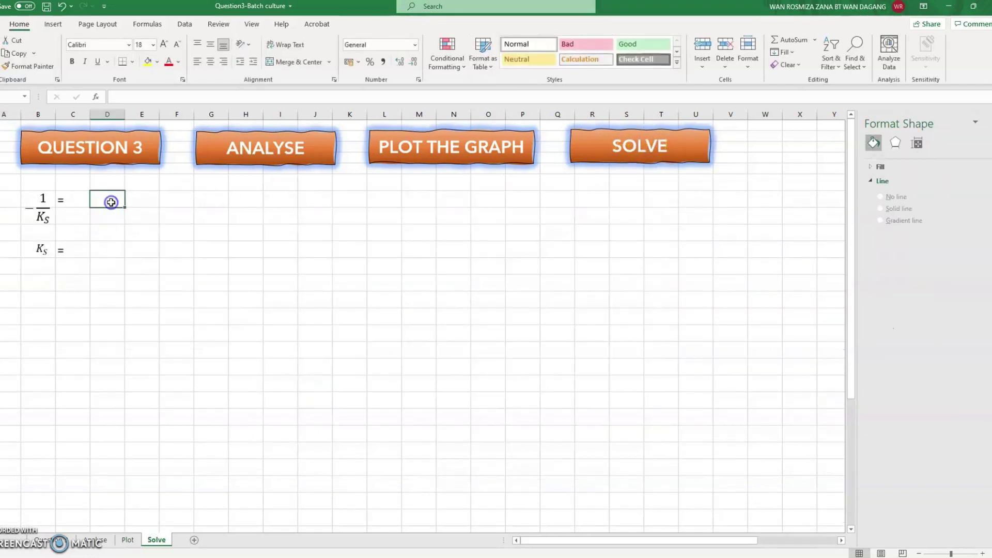
type("0.58")
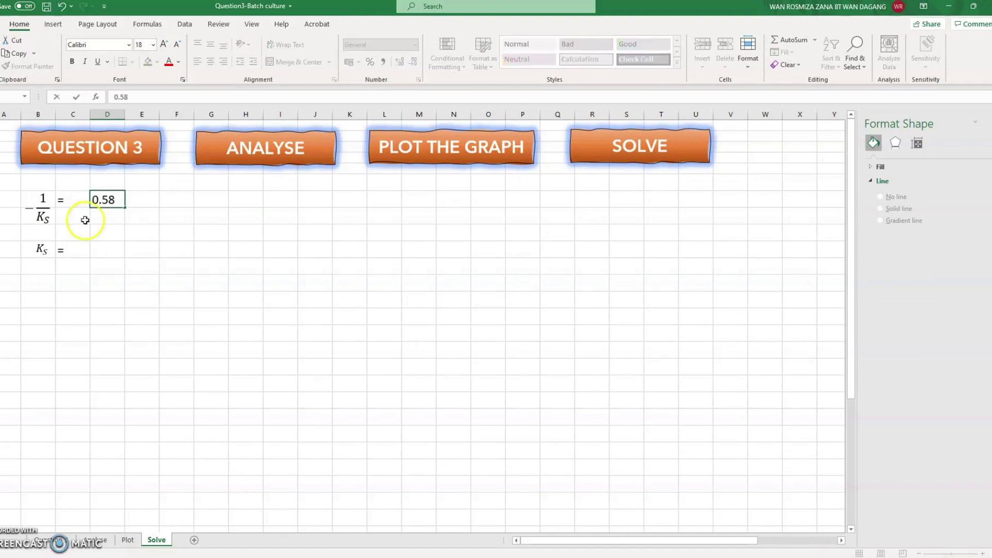
Compute Ks with =1/D7, giving 1.72, and label it with the unit g/L
left_click(106, 248)
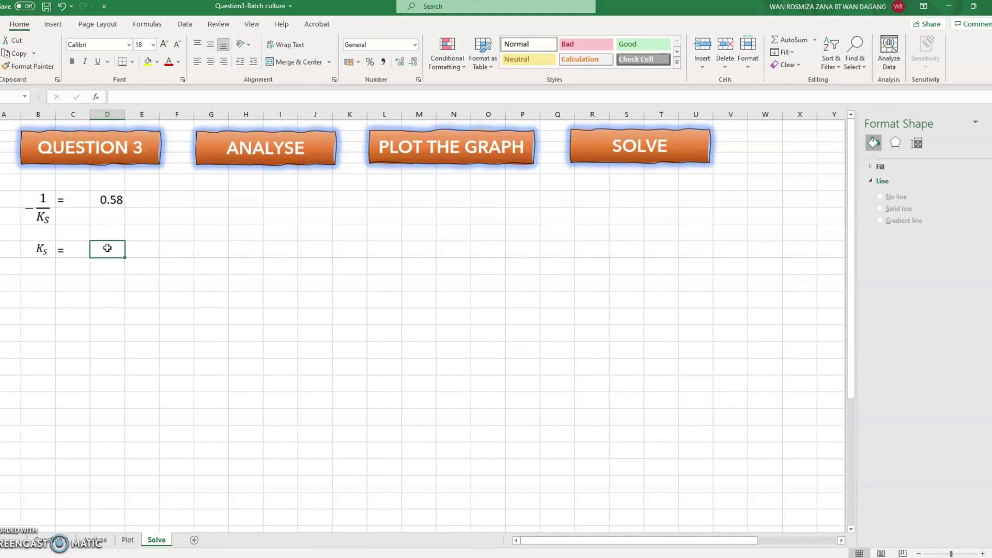
type("=1/")
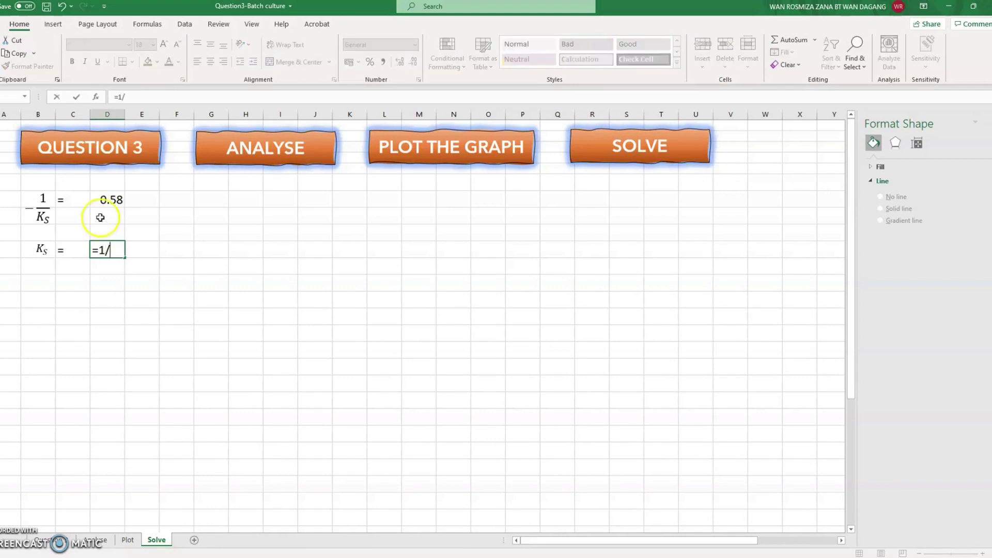
left_click(106, 199)
key("Return")
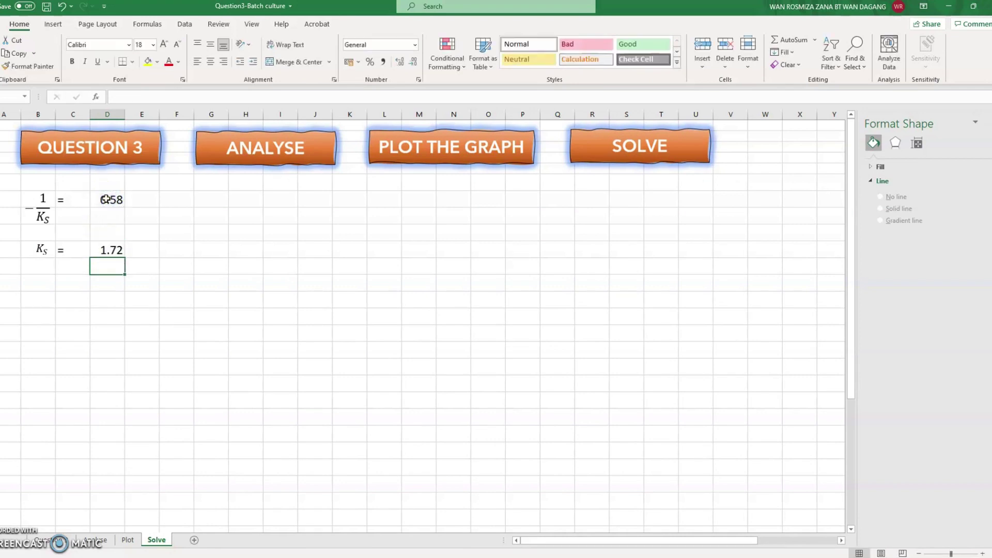
left_click(146, 250)
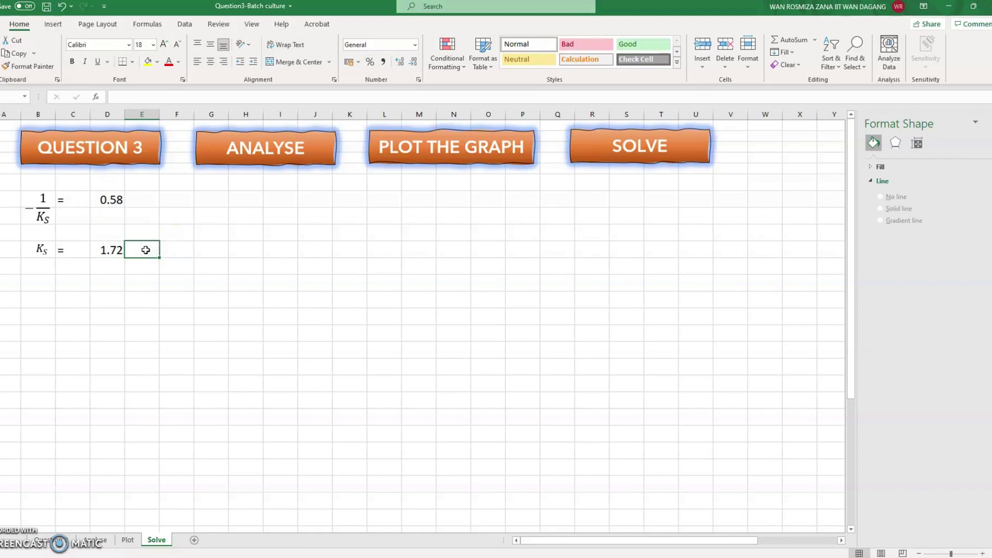
type("g/L")
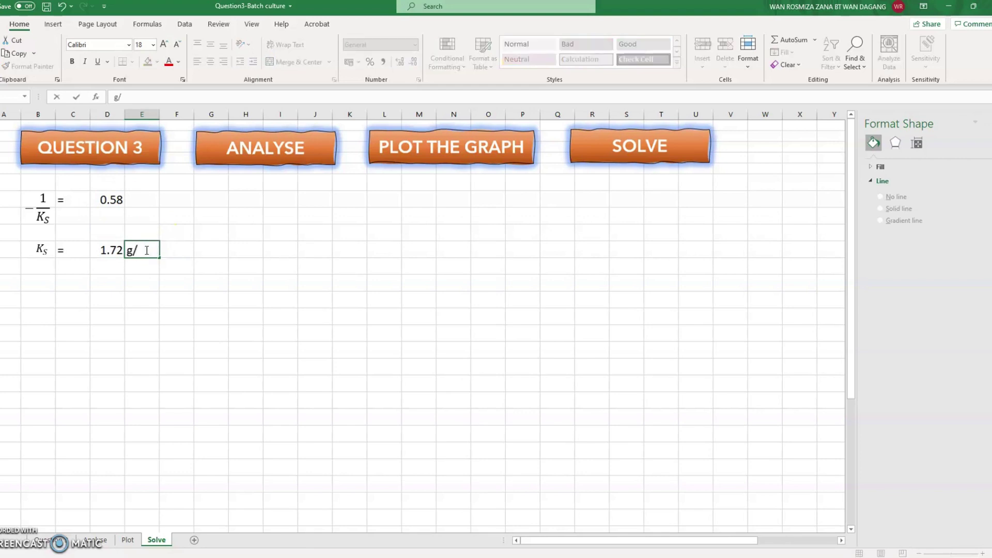